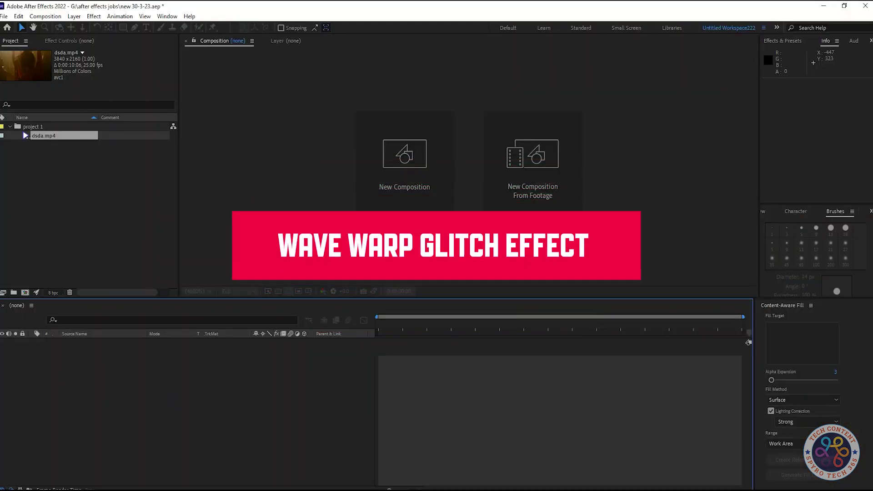
Create a composition named main comp at 1920 x 1080 px, 30 fps, with a duration of 10 seconds.
key("ctrl+n")
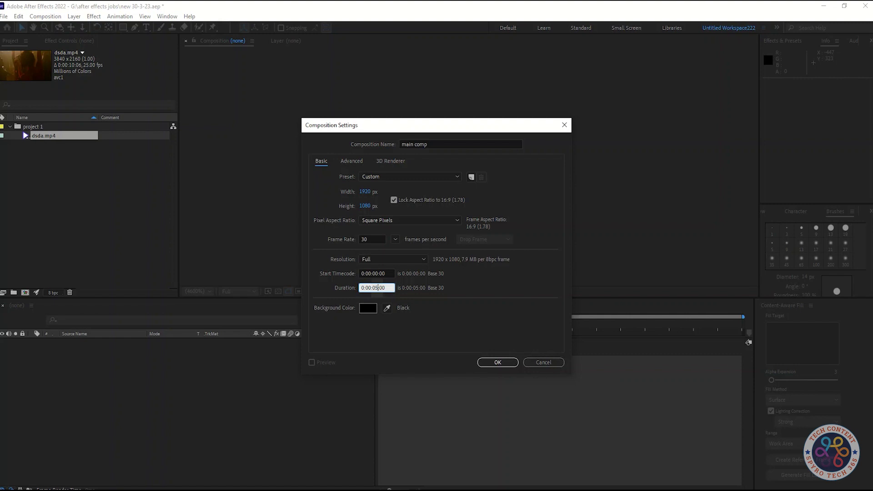
key("BackSpace")
key("BackSpace")
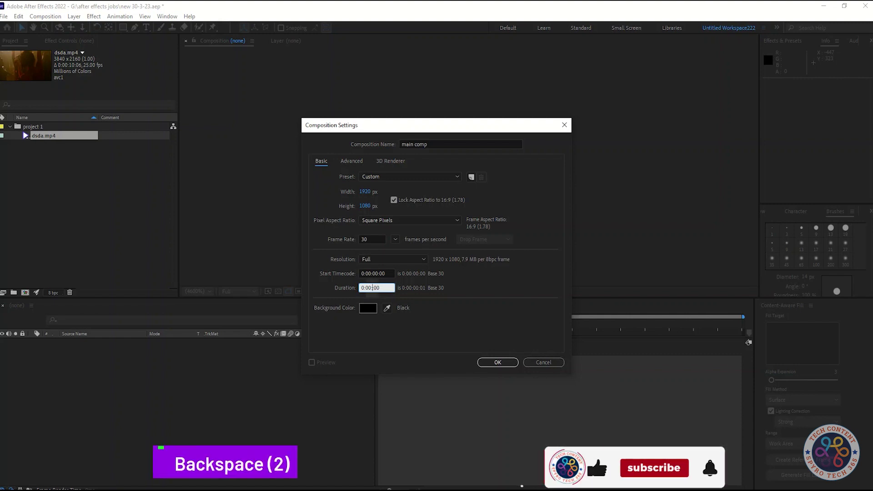
type("10:")
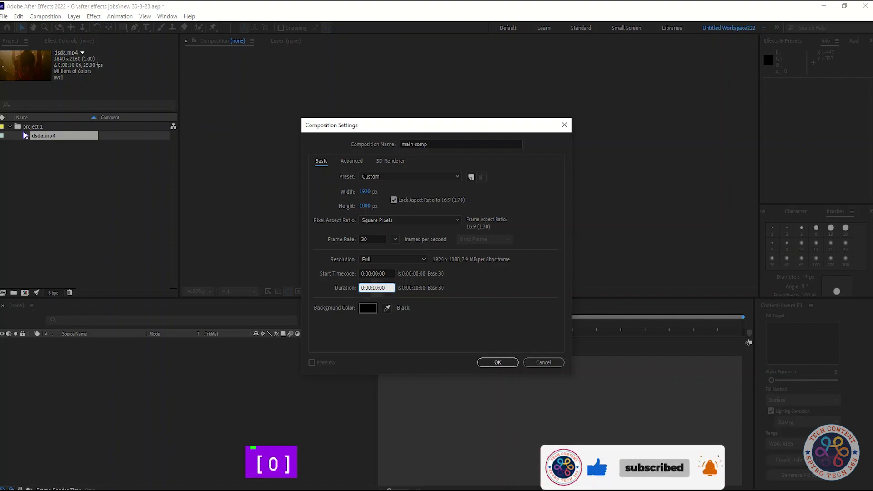
left_click(498, 363)
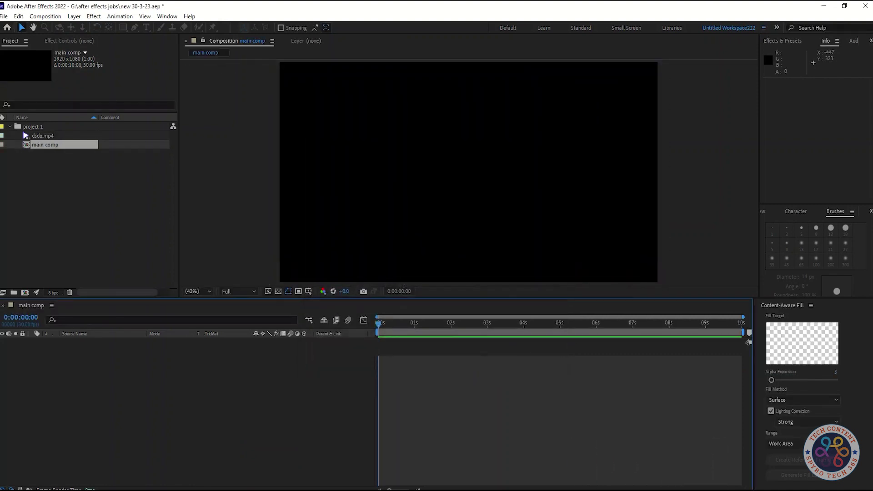
Add the dsda.mp4 clip as a layer in main comp, scale it to fit the composition, and preview it.
left_click_drag(26, 135, 116, 405)
right_click(106, 342)
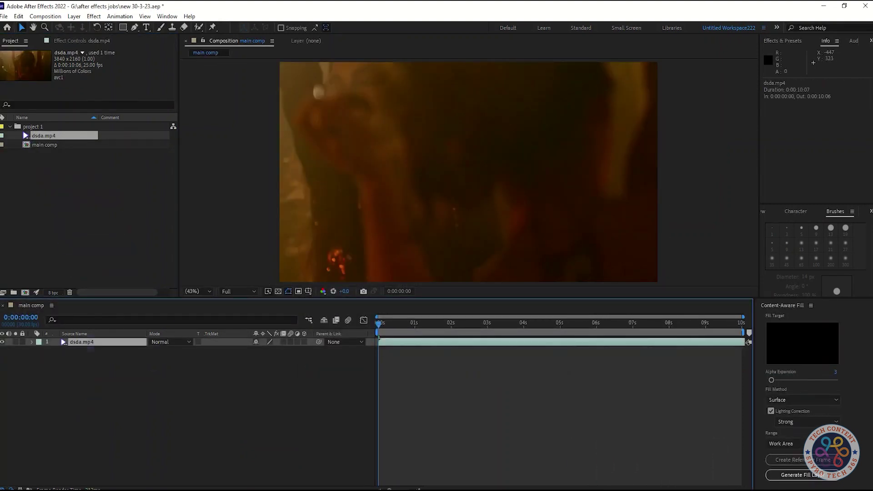
mouse_move(156, 113)
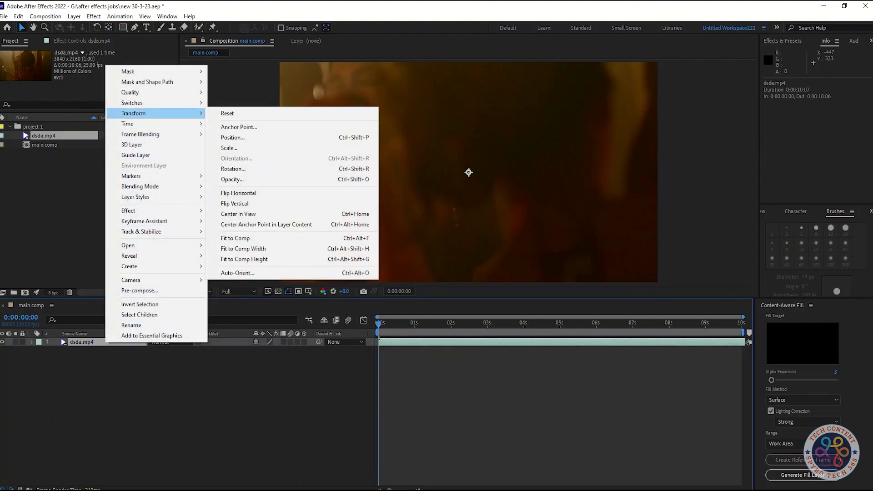
left_click(36, 135)
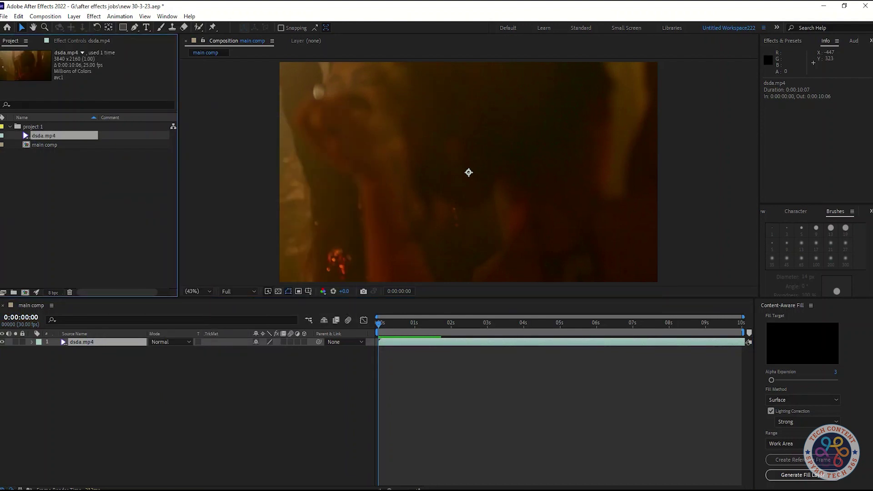
right_click(104, 342)
mouse_move(127, 111)
left_click(282, 328)
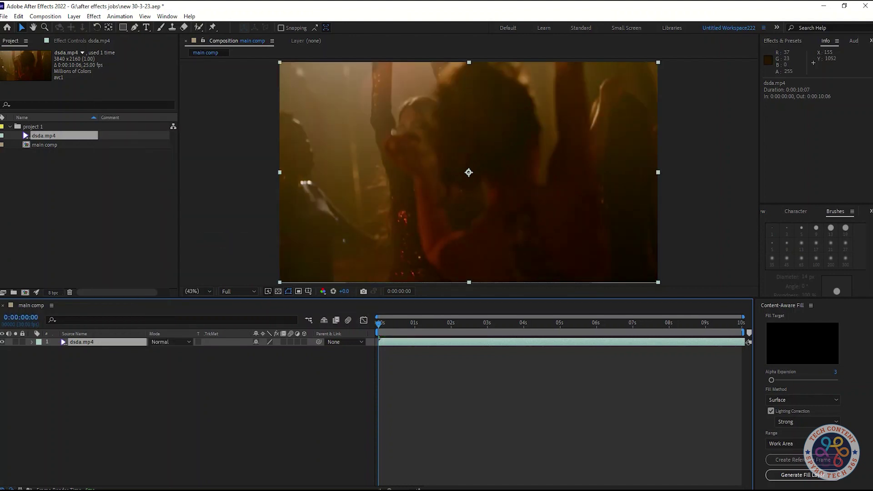
key("space")
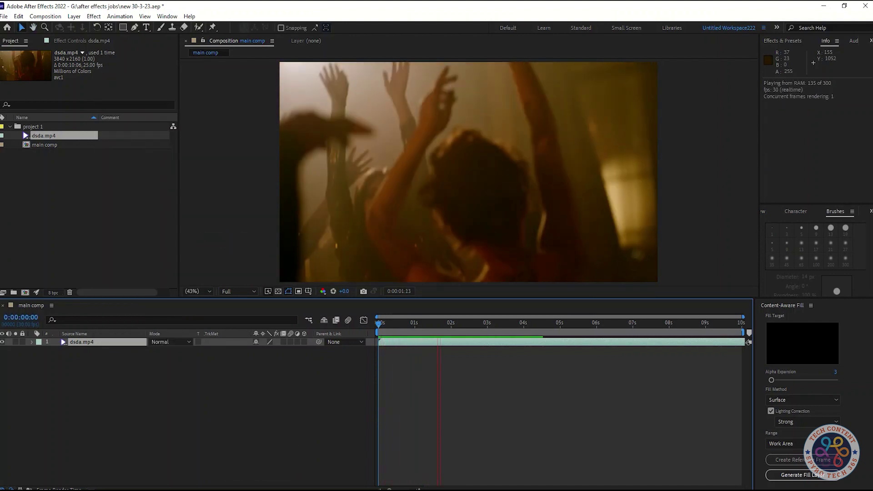
key("space")
Apply the Motion Tile effect to the dsda.mp4 layer.
key("shift+Tab")
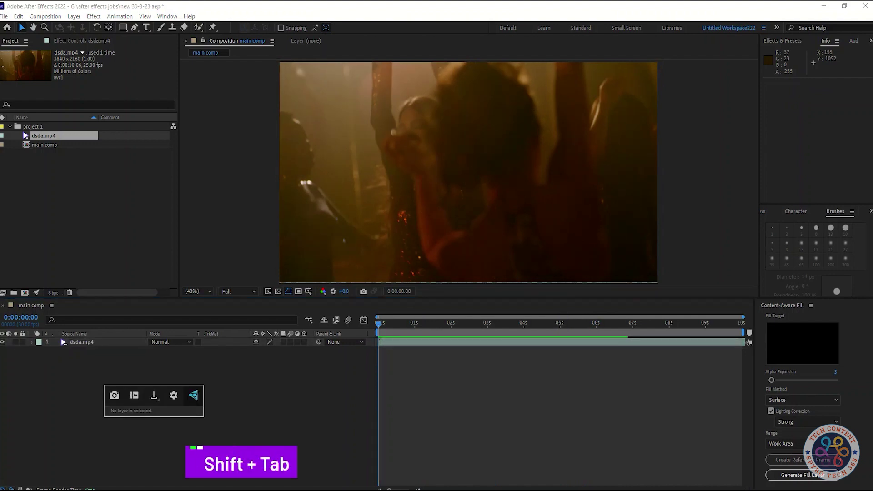
key("shift+Tab")
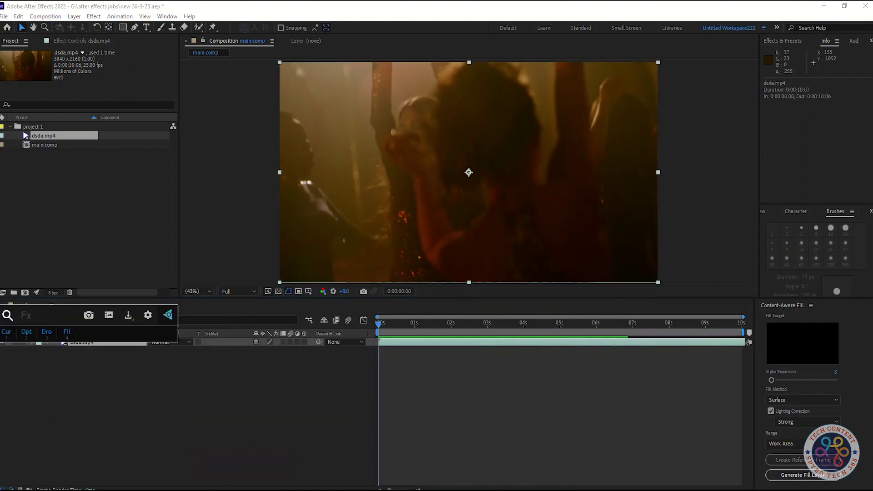
type("motio")
key("Return")
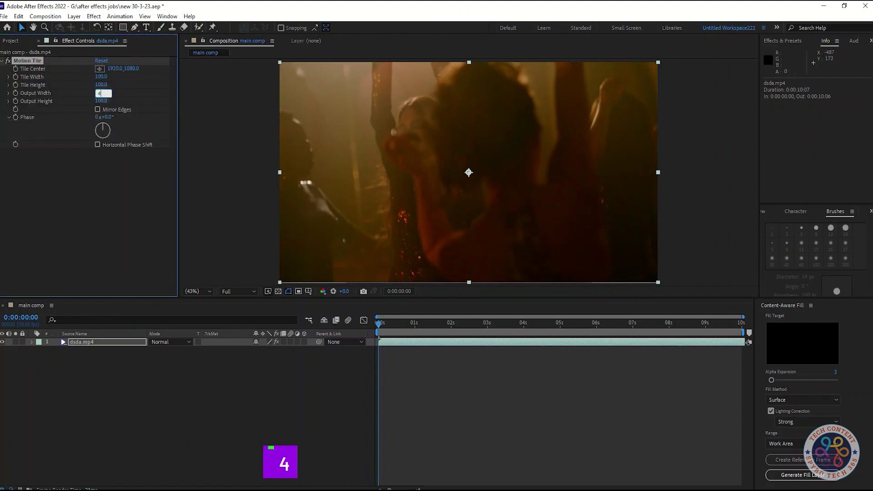
Set Motion Tile's output width and output height to 400 and enable Mirror Edges.
type("400")
key("Return")
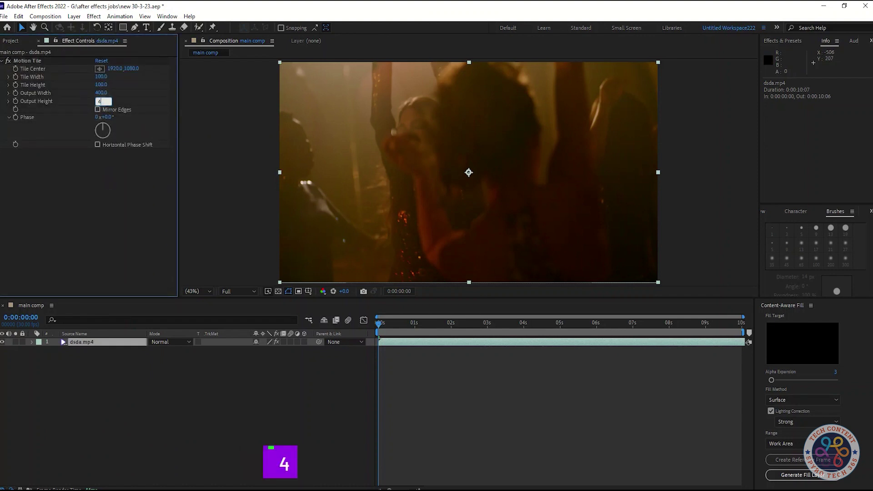
left_click(96, 161)
left_click(98, 109)
Set the preview resolution to Quarter, test the playback from the start, and save the project.
key("space")
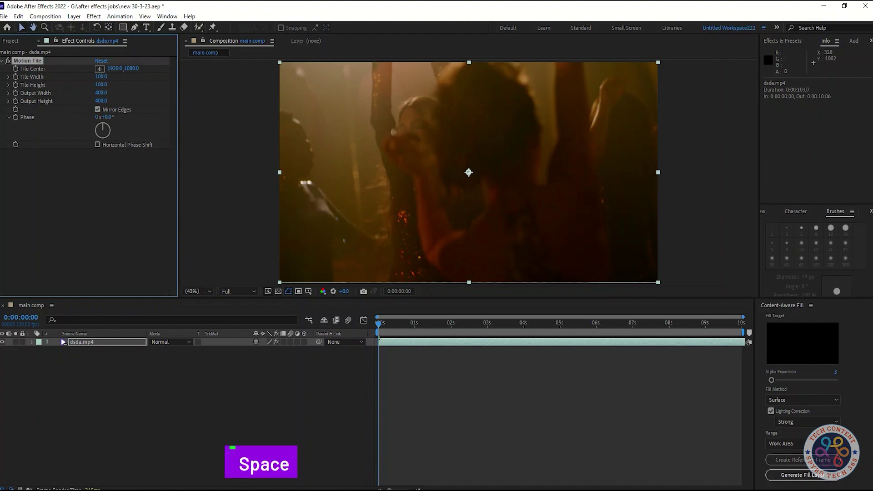
key("space")
left_click(763, 211)
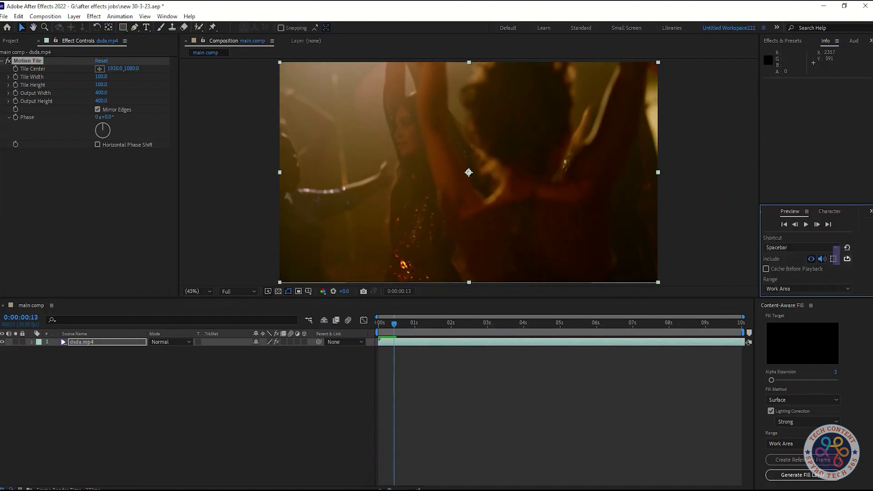
left_click_drag(819, 297, 819, 341)
left_click(833, 326)
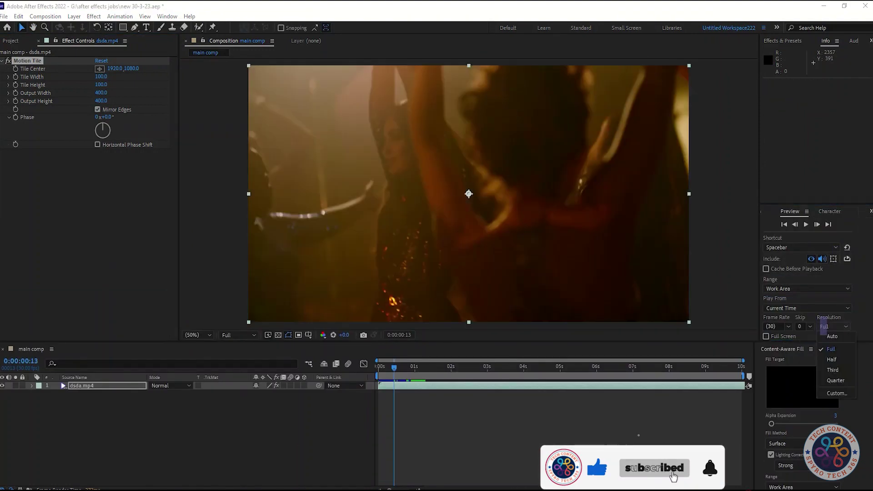
left_click(830, 381)
left_click(379, 366)
key("space")
key("ctrl+s")
Apply the Wave Warp effect to the dsda.mp4 layer and save the project.
key("shift+Tab")
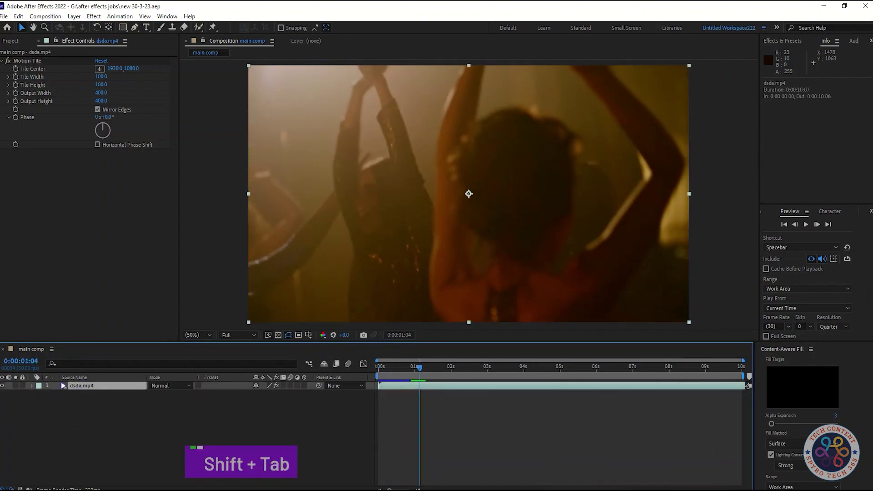
type("Wave")
left_click(62, 400)
key("ctrl+s")
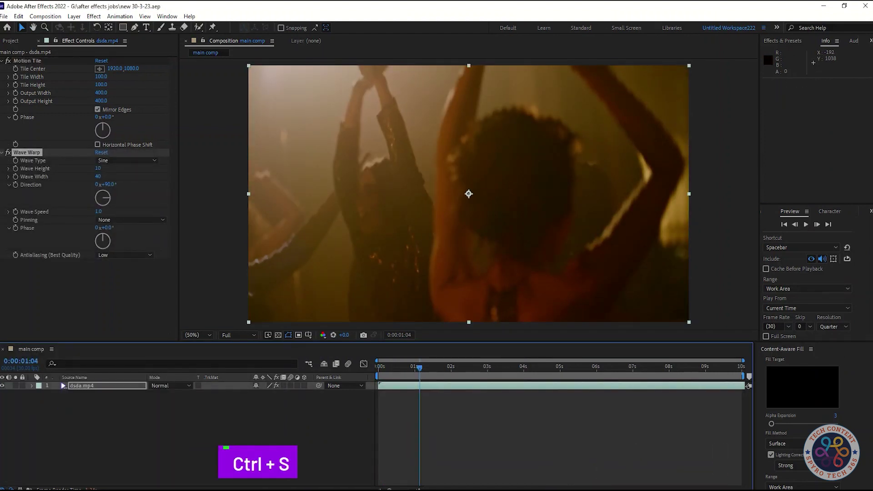
Set the Wave Warp wave type to Smooth Noise and the wave height to 440.
left_click(106, 161)
left_click(128, 254)
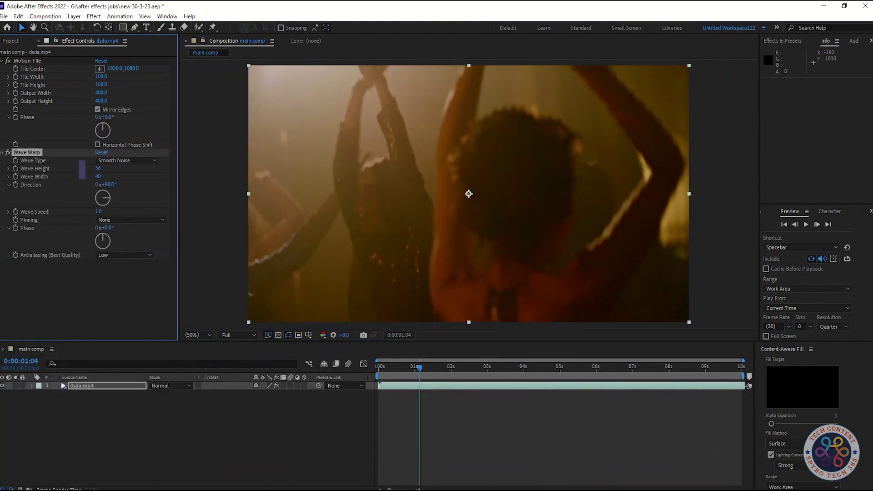
left_click_drag(97, 168, 285, 168)
type("440")
key("Return")
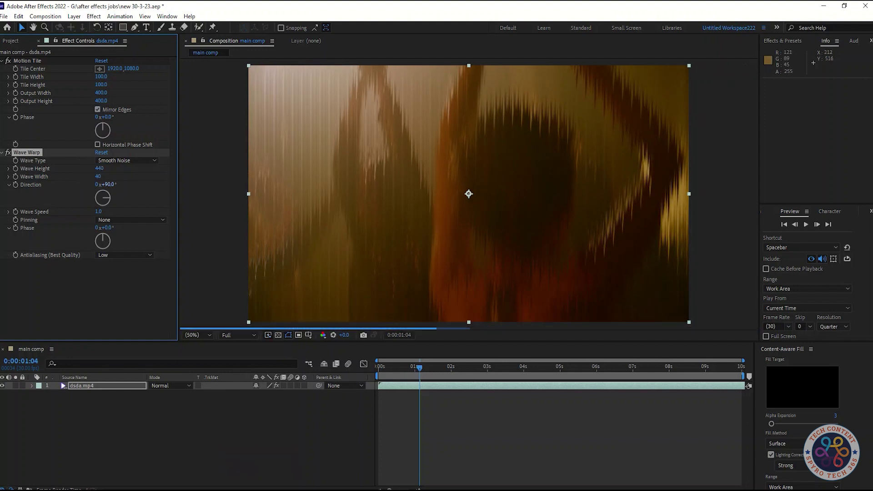
Set the Wave Warp direction to 0°, the wave width to 125 and the pinning to All Edges.
type("0")
key("Return")
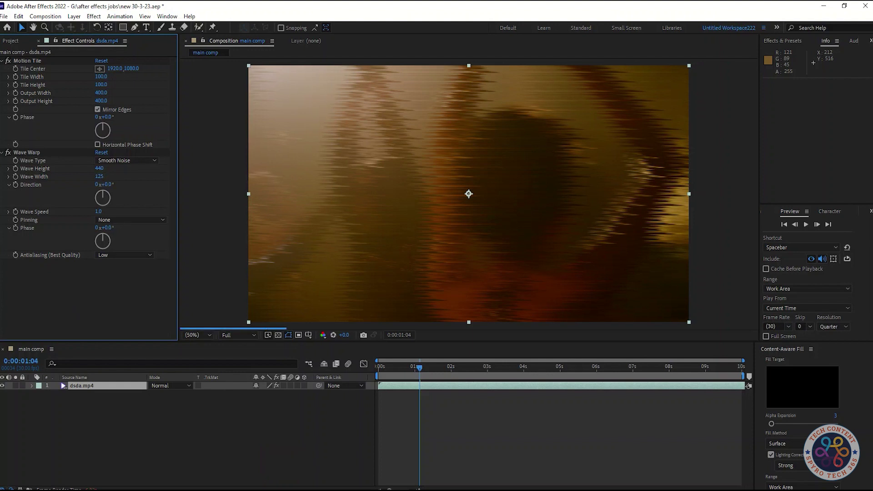
key("ctrl+s")
left_click(112, 220)
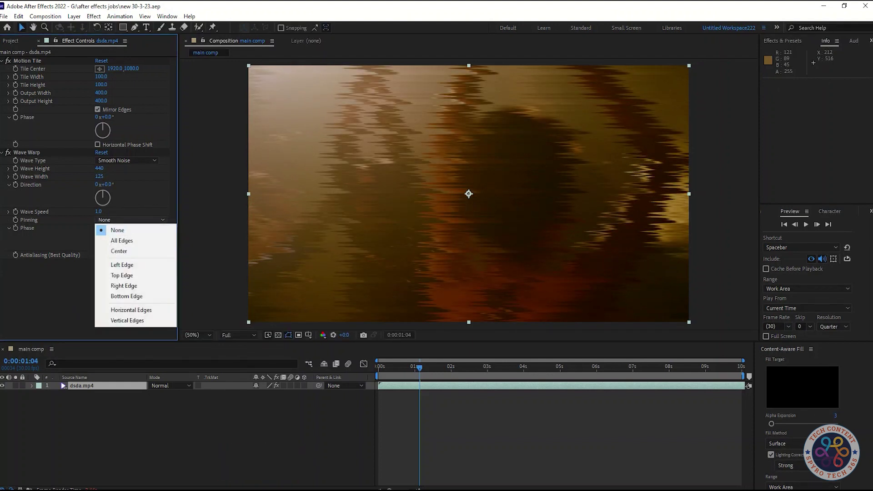
left_click(129, 240)
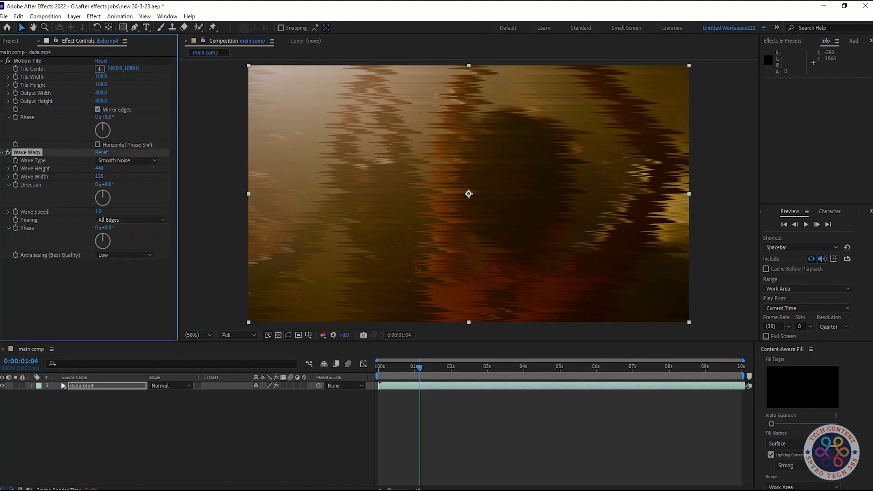
left_click(91, 282)
Add a Wave Height keyframe of 440 at the start of the composition and reveal it on the layer.
key("Home")
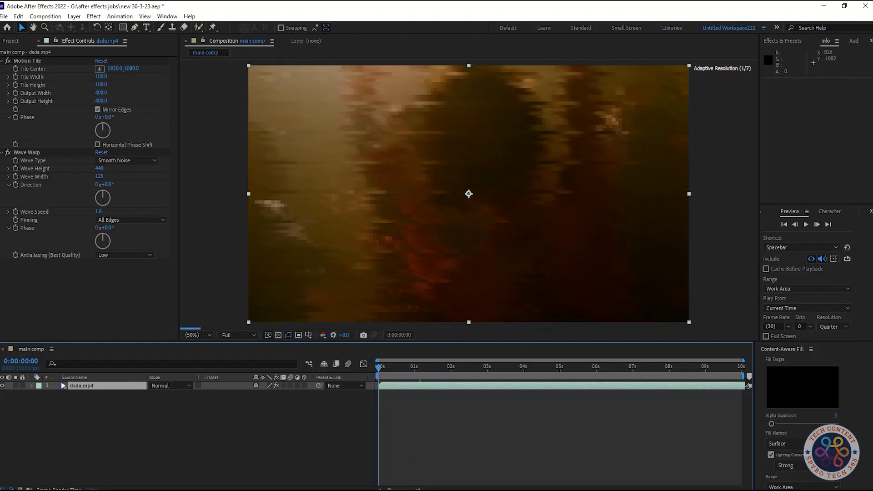
key("space")
key("u")
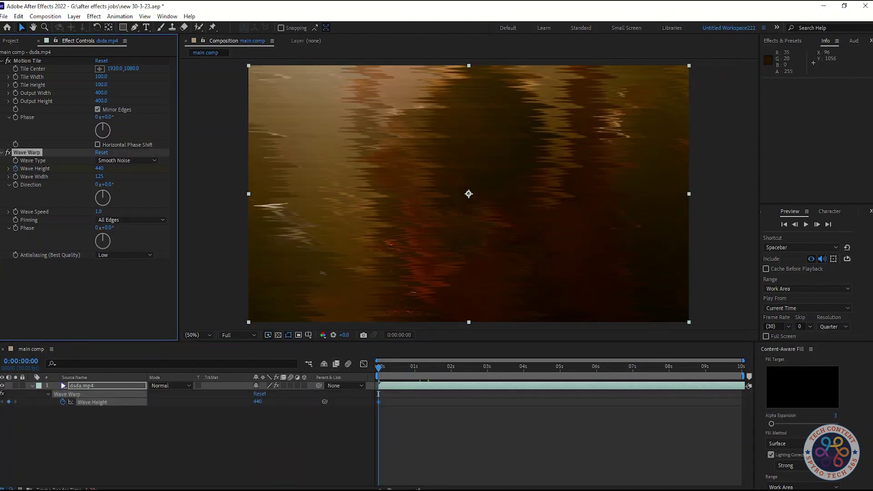
left_click(379, 394)
Add a Wave Height keyframe of 0 at 0:00:00:15.
key("space")
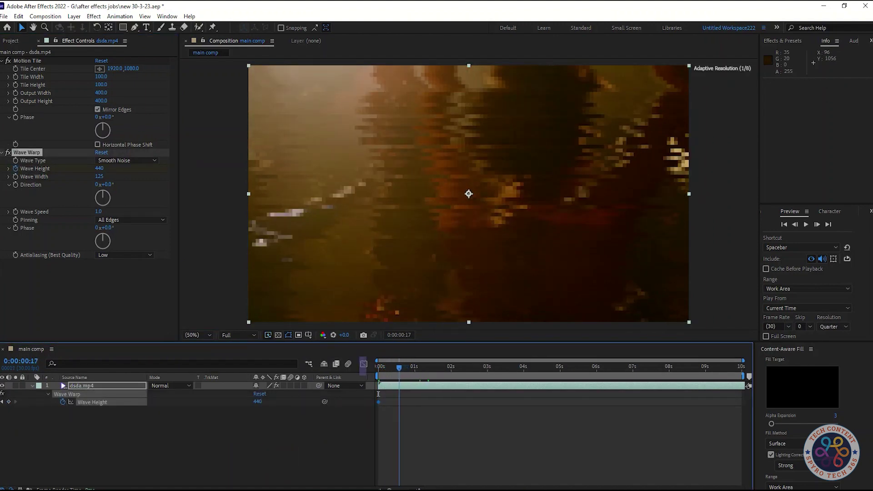
scroll(417, 411, "up", 5, "alt")
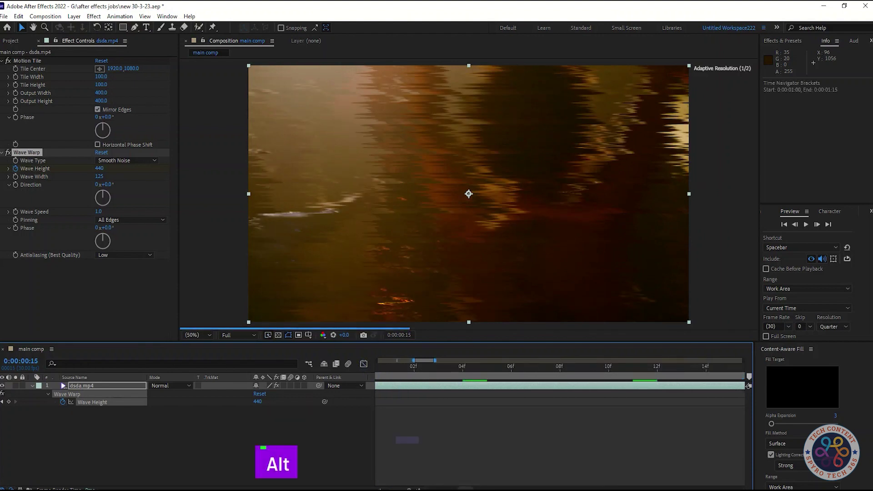
left_click_drag(469, 488, 452, 486)
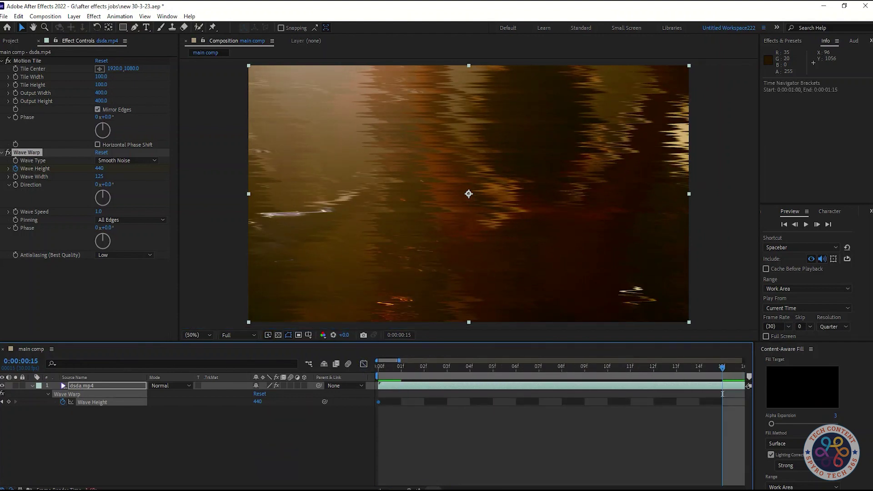
type("0")
key("Return")
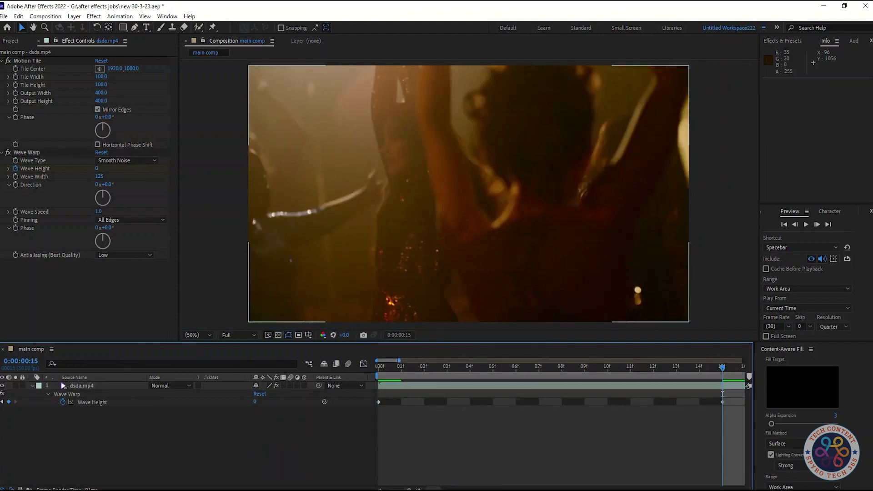
Ease both Wave Height keyframes and reshape their speed graph into a sharp peak right after the start that tapers off slowly.
left_click(722, 394)
key("shift+F3")
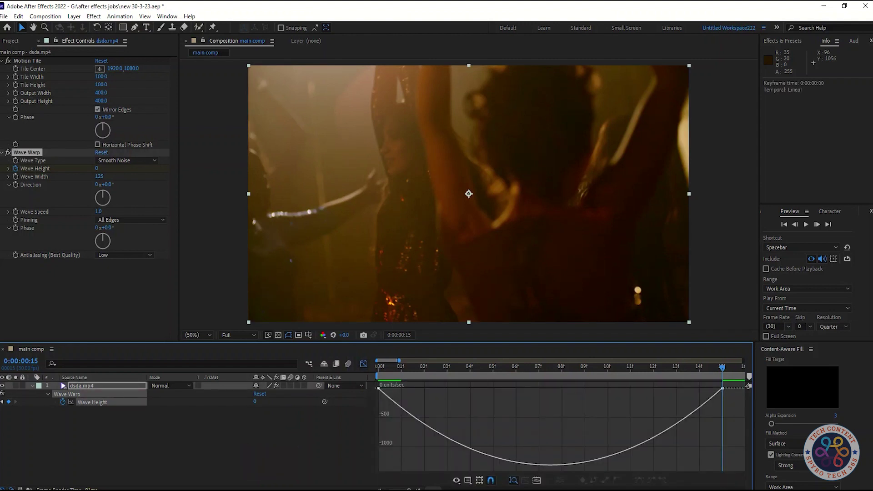
left_click(722, 389)
left_click_drag(665, 388, 383, 389)
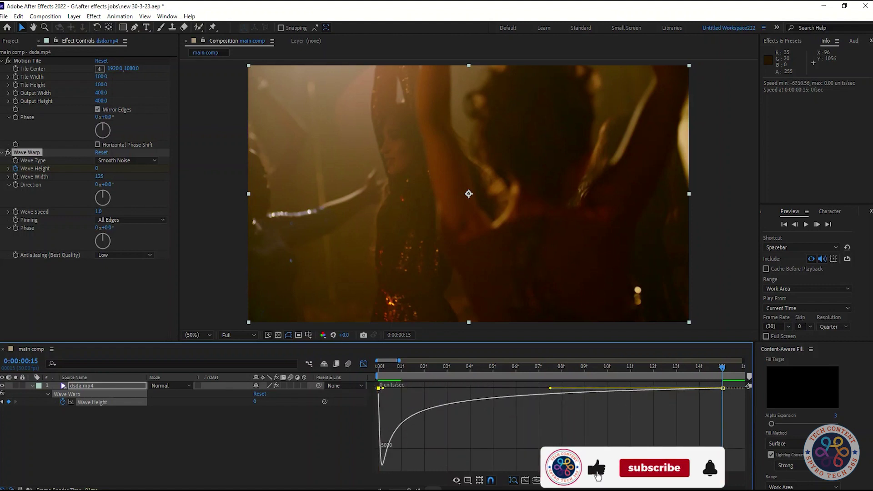
left_click_drag(533, 389, 535, 389)
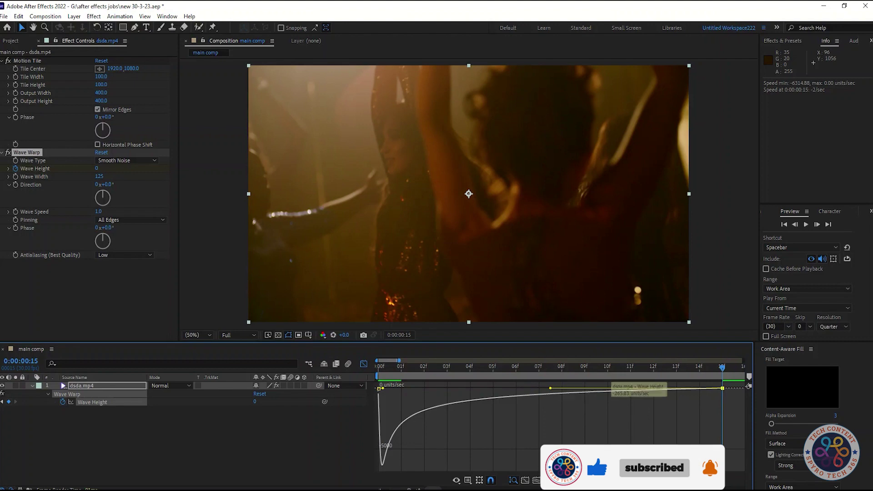
Play back the composition from the start to review the eased Wave Warp glitch, and return to the keyframe view.
key("space")
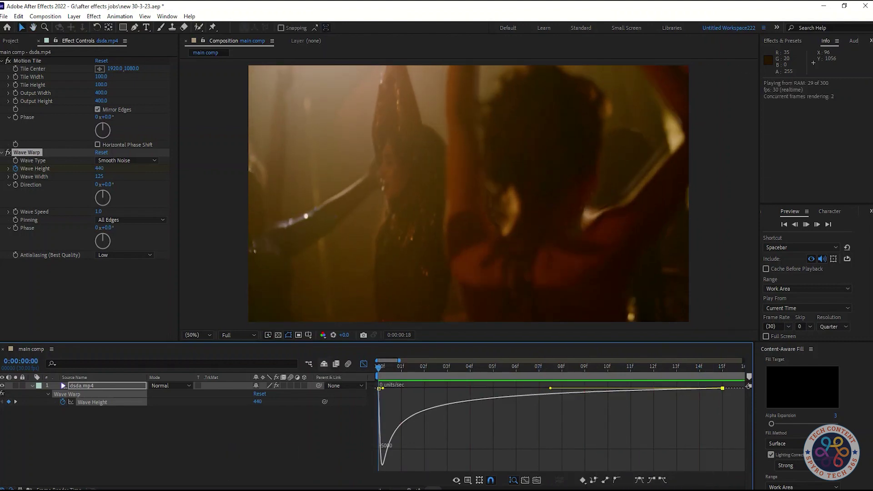
key("shift+F3")
key("semicolon")
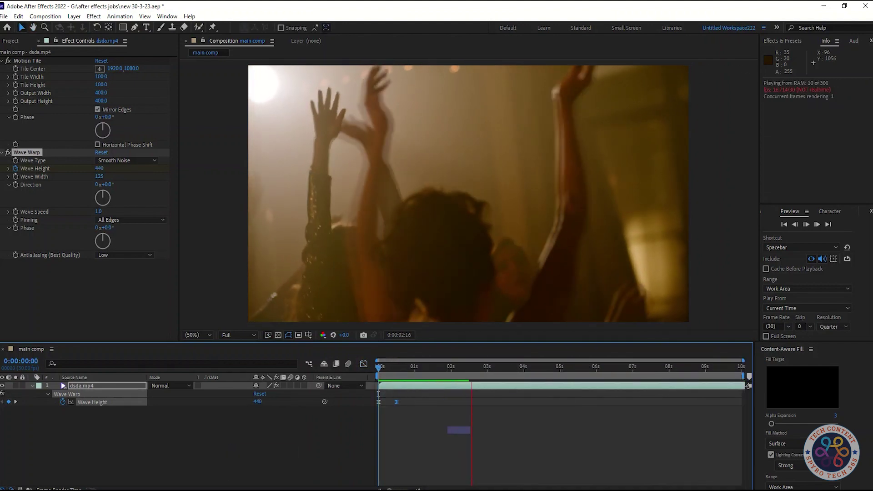
key("space")
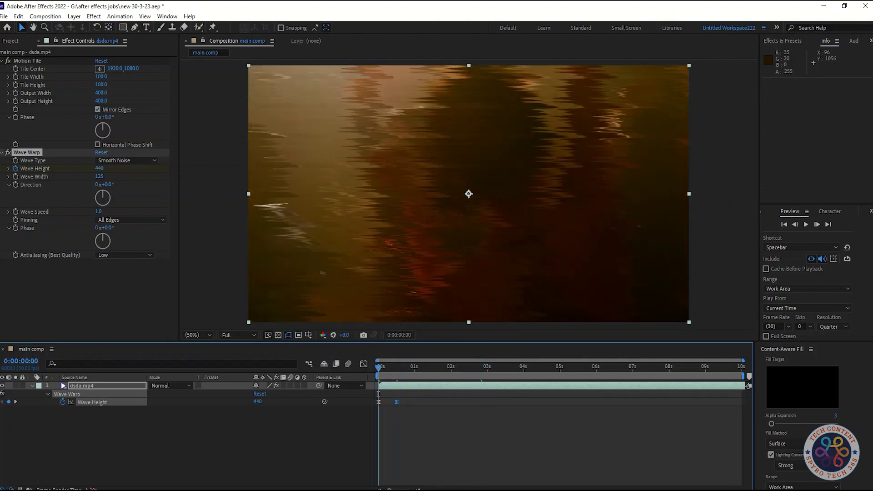
Preview the opening Wave Warp glitch again, through about the first second and a half of the composition.
key("space")
key("space")
key("space")
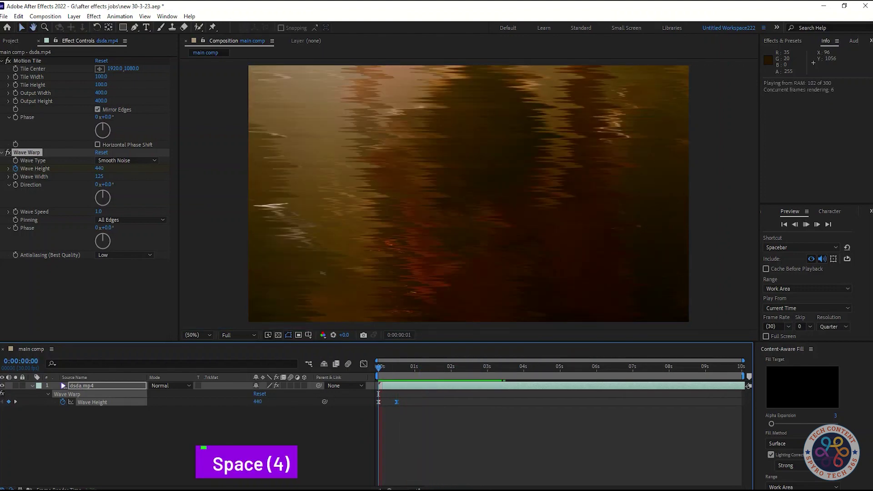
key("space")
key("space")
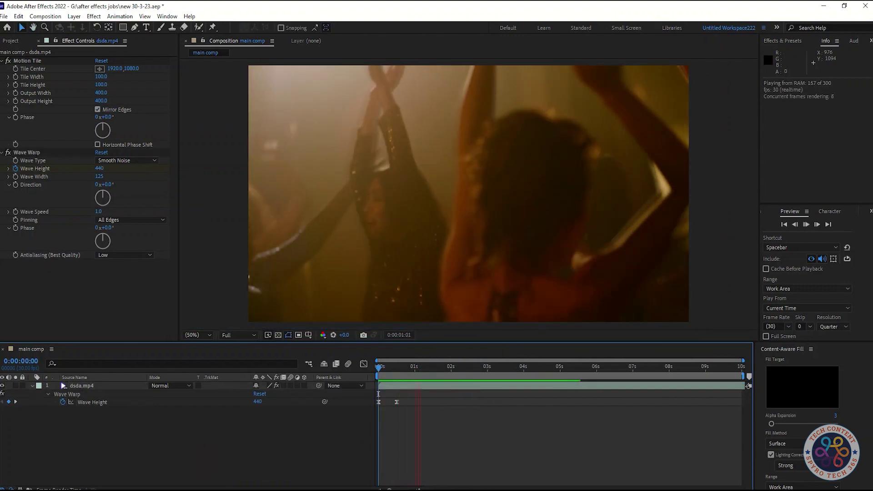
key("space")
key("space")
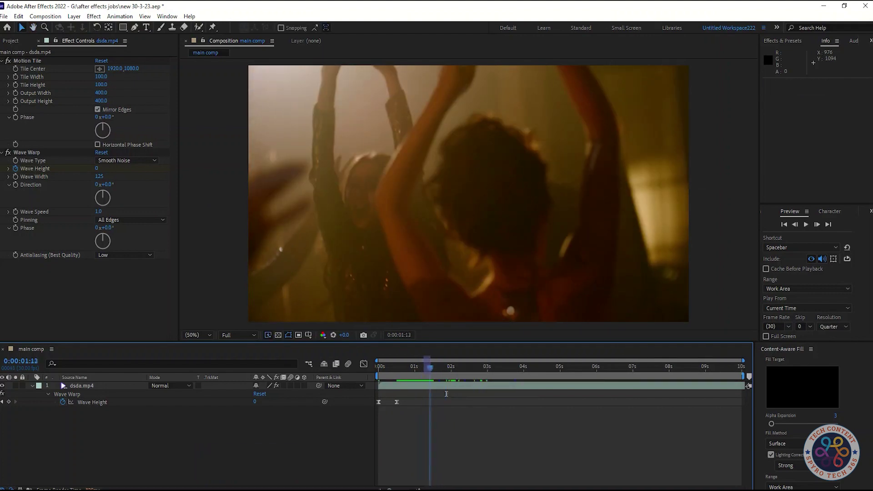
Add a Wave Height keyframe of 0 at 0:00:01:20 and paste copies of the first two keyframes from 0:00:01:23.
key("space")
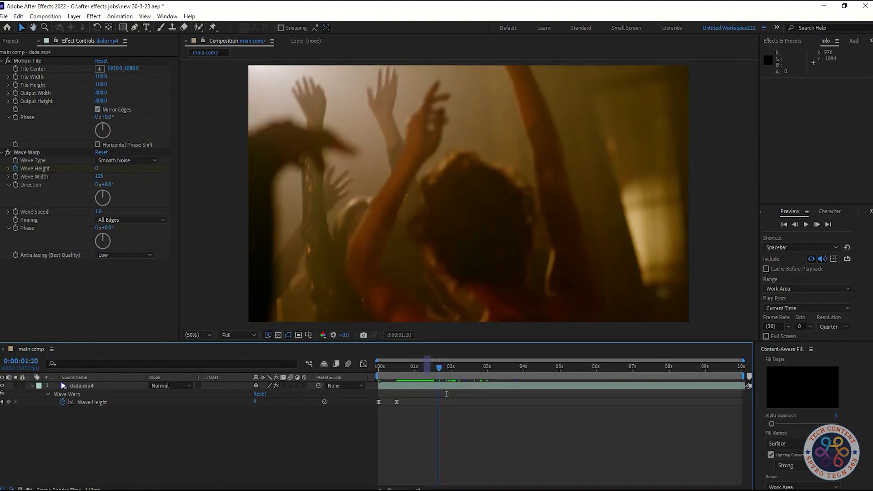
left_click(8, 402)
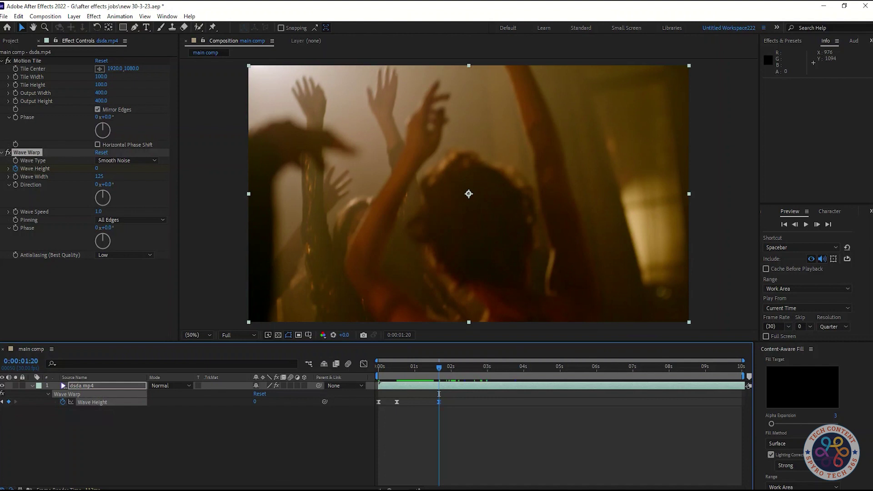
key("space")
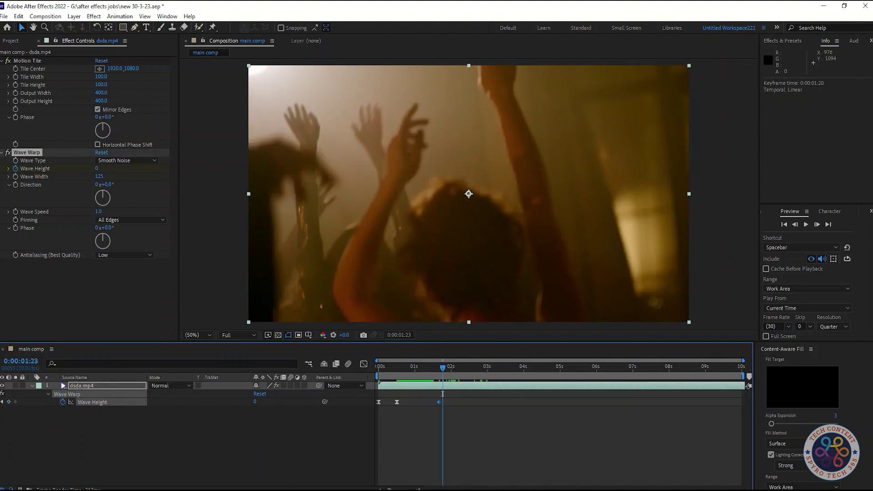
key("space")
key("ctrl+c")
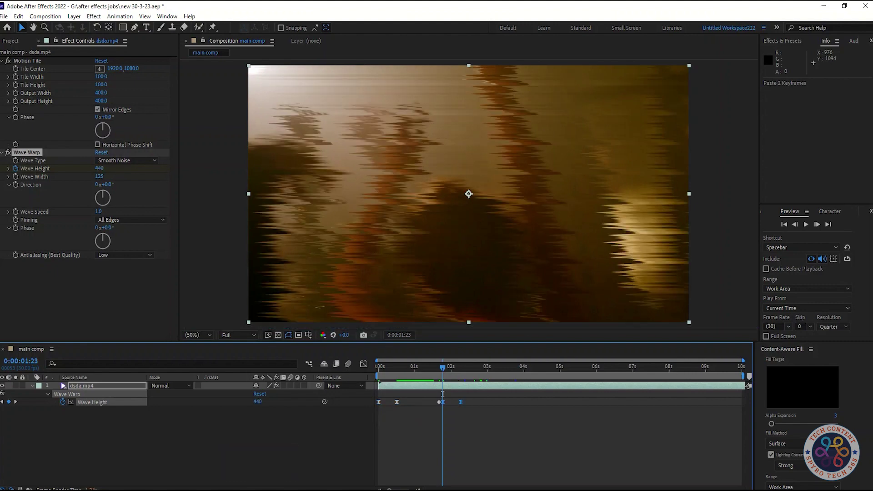
Play back the second glitch burst and the sequence from the start, and save the project.
key("space")
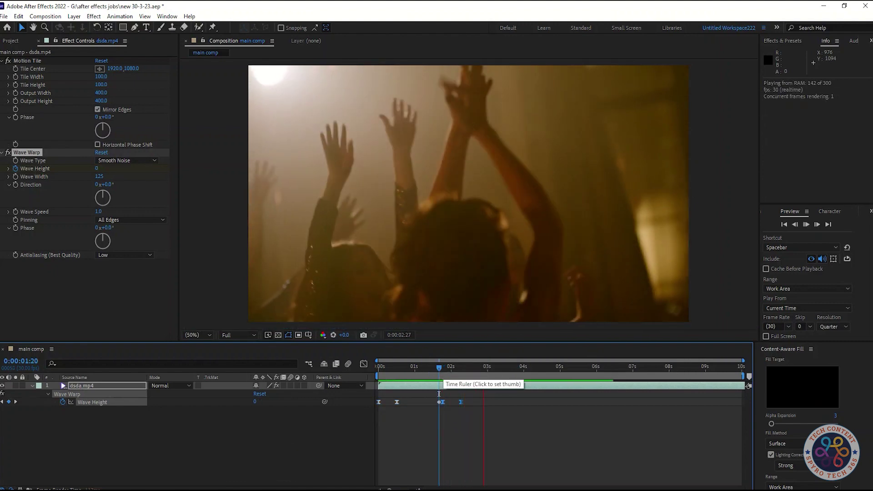
key("space")
key("space")
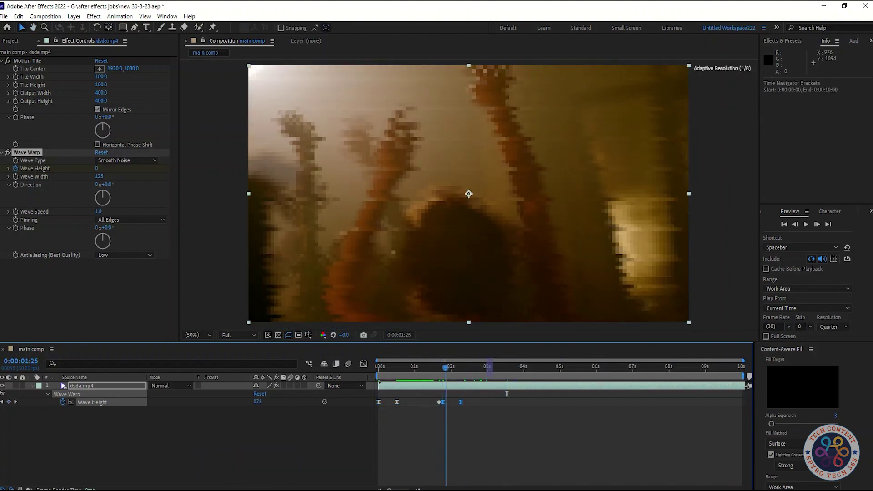
key("space")
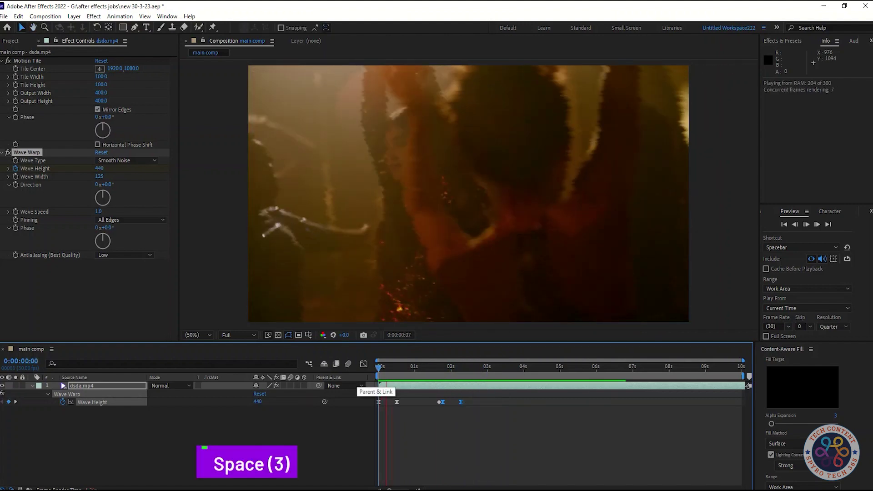
key("space")
key("space")
key("space")
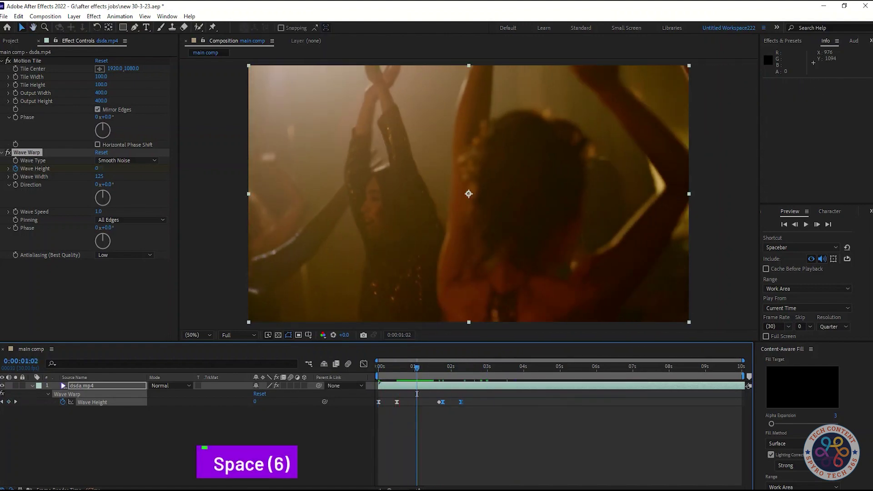
key("ctrl+s")
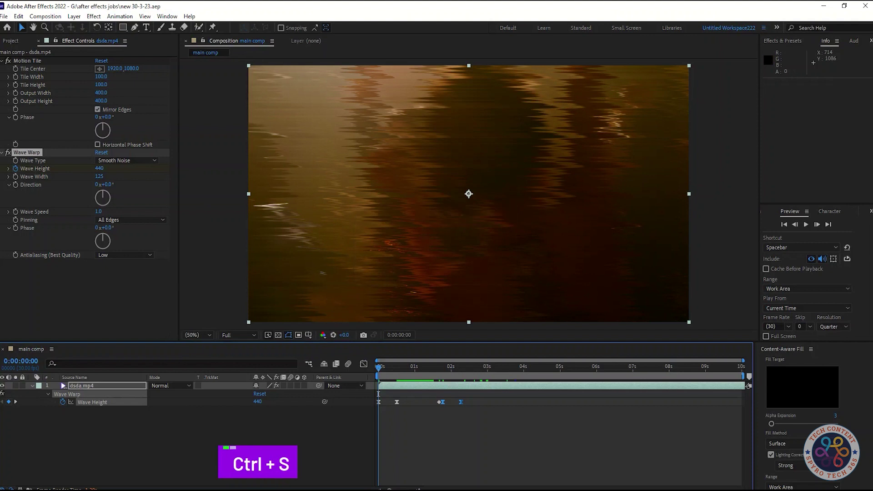
Play back the composition from the start to judge where a third glitch burst fits.
key("space")
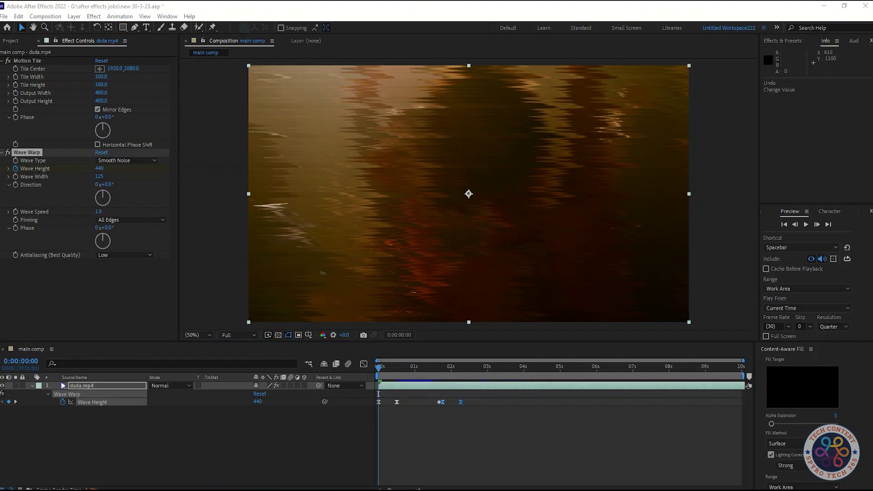
left_click(364, 366)
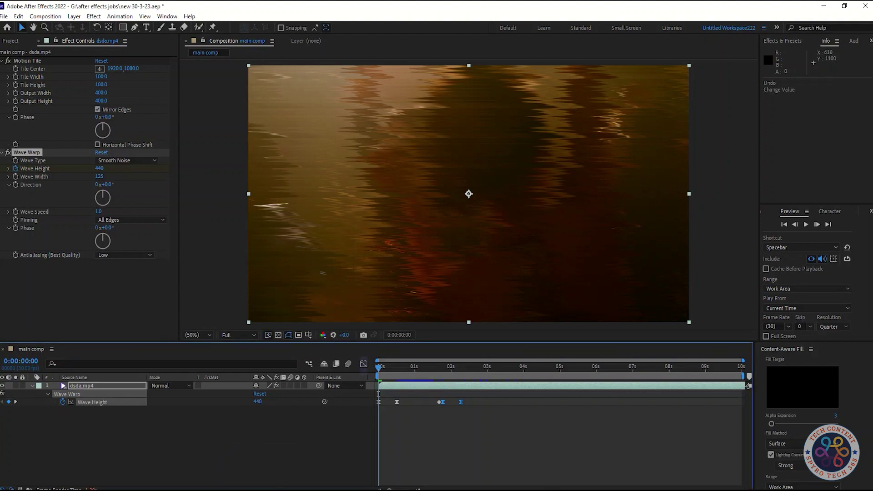
left_click_drag(492, 367, 378, 367)
key("space")
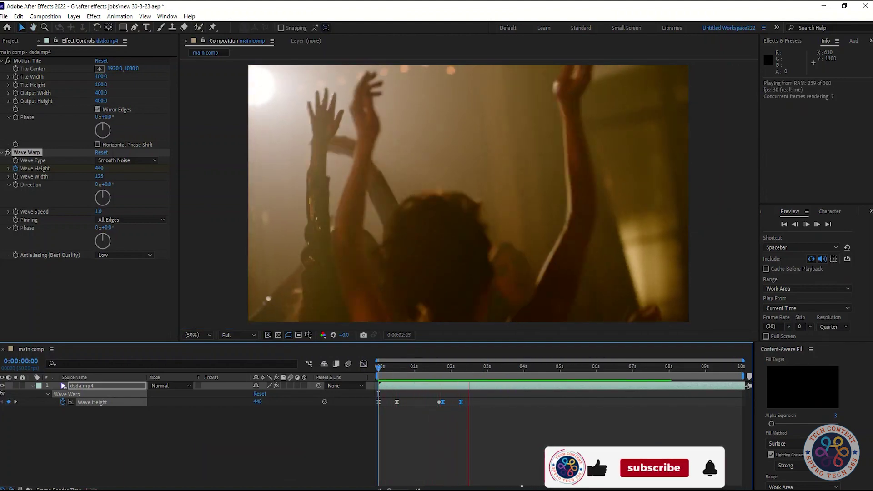
Add a Wave Height keyframe of 0 at 0:00:03:04 and repeat the second burst's keyframe pair a few frames after it.
key("space")
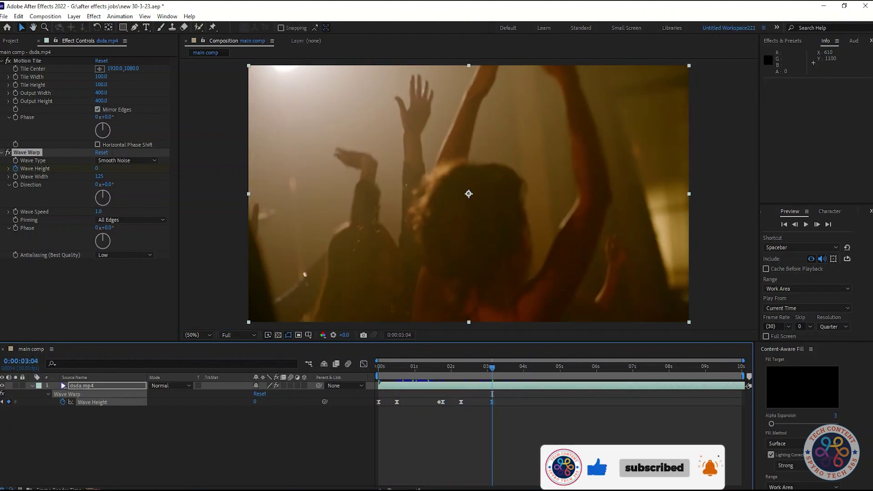
left_click(492, 402, "ctrl")
key("space")
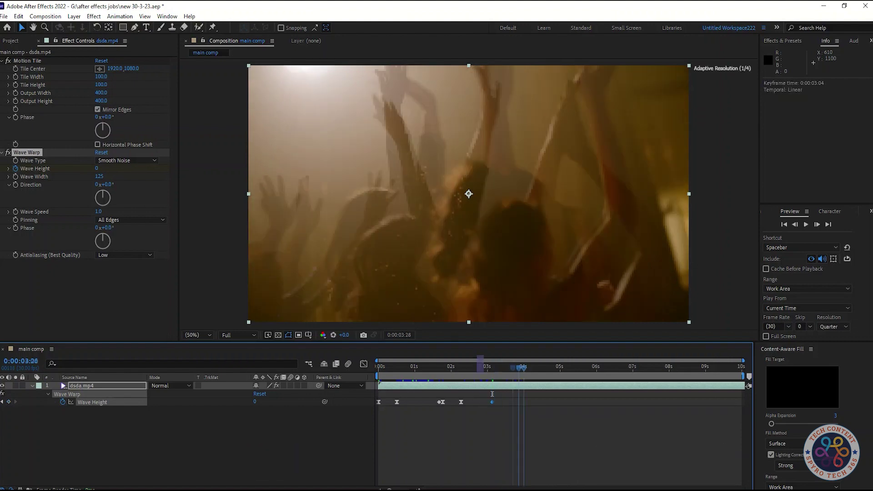
left_click_drag(526, 367, 496, 367)
left_click_drag(469, 411, 441, 399)
Copy the third burst's three Wave Height keyframes and paste them at 0:00:05:00.
left_click_drag(495, 367, 546, 367)
left_click_drag(478, 399, 531, 414)
key("ctrl+c")
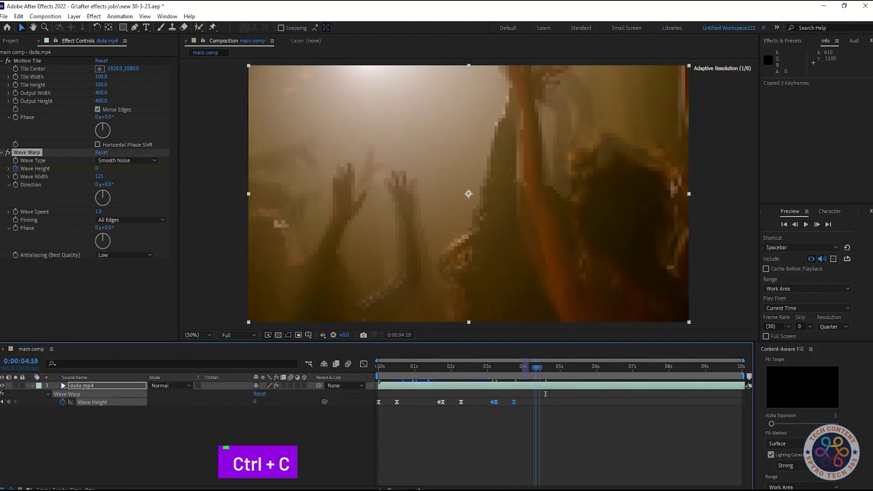
left_click(561, 394)
key("ctrl+v")
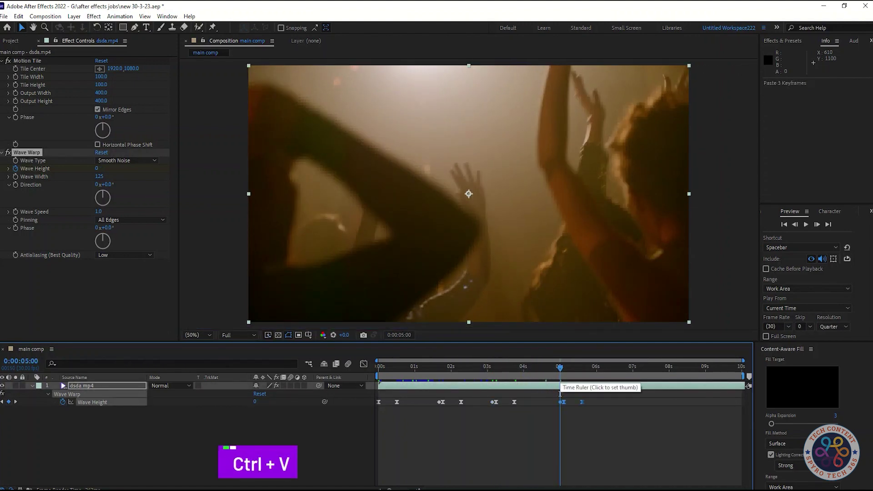
End the work area at 0:00:05:23, just past the last keyframe, and play back the repeated glitches from the start.
left_click(591, 394)
key("n")
left_click(378, 393)
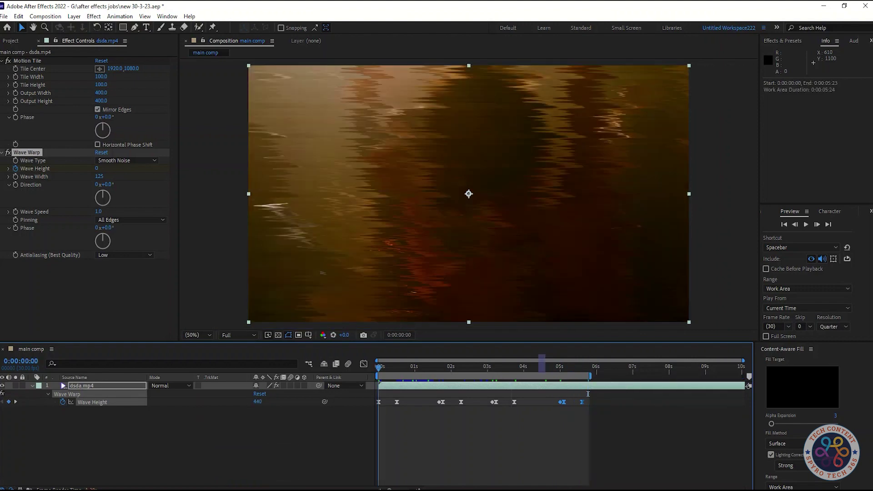
key("space")
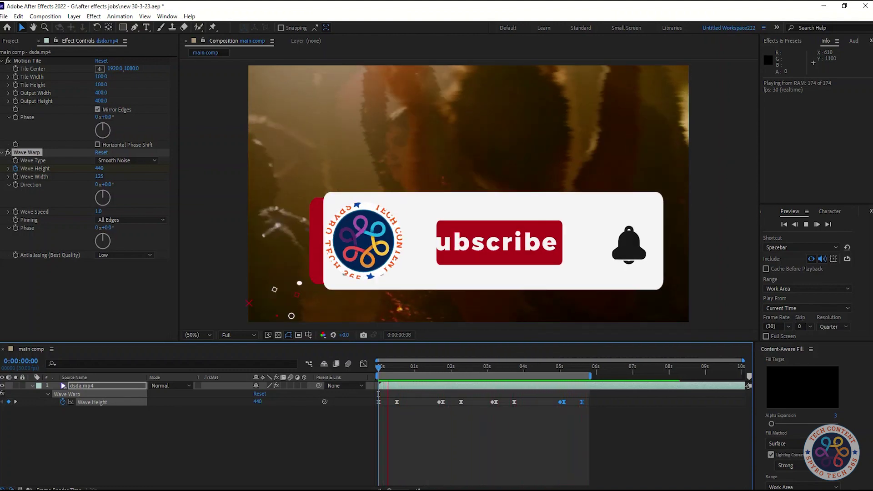
key("space")
key("space")
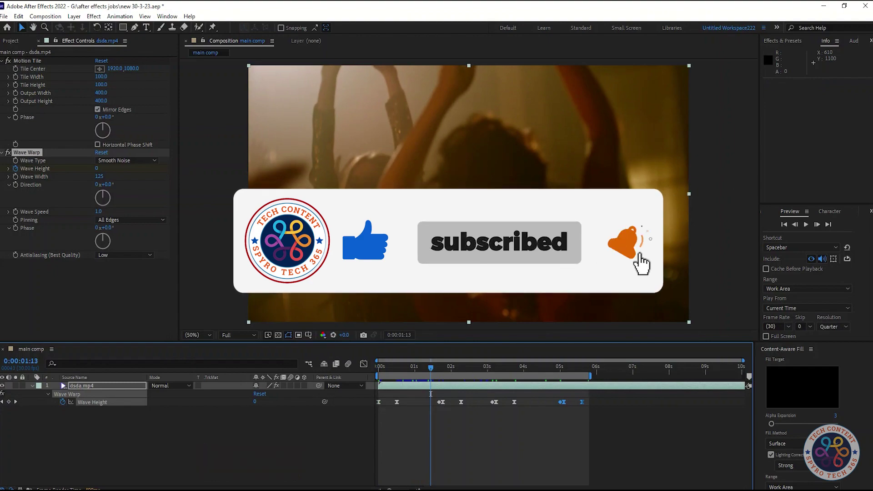